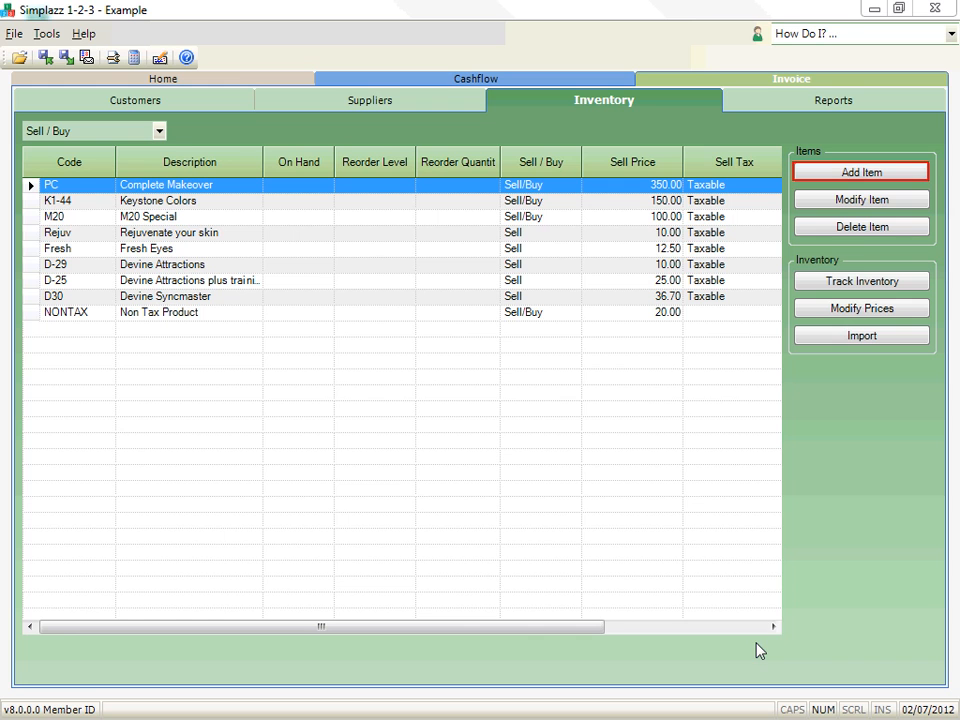
# Start a new inventory item, try the Sell Only and Buy Only options, and settle on Sell / Buy.
pyautogui.click(815, 175)
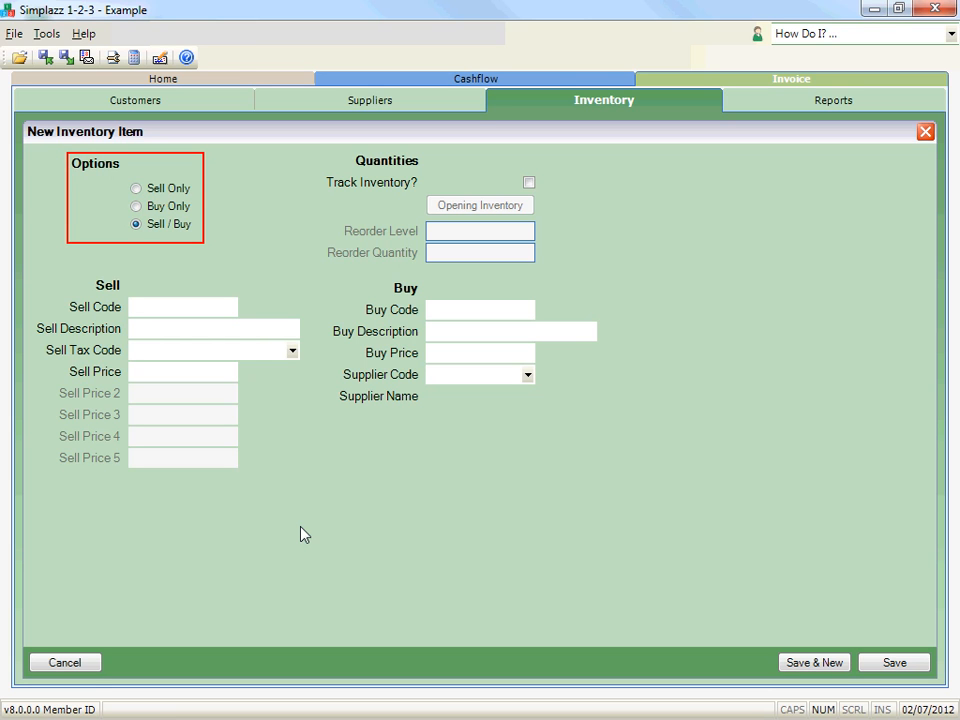
pyautogui.click(180, 188)
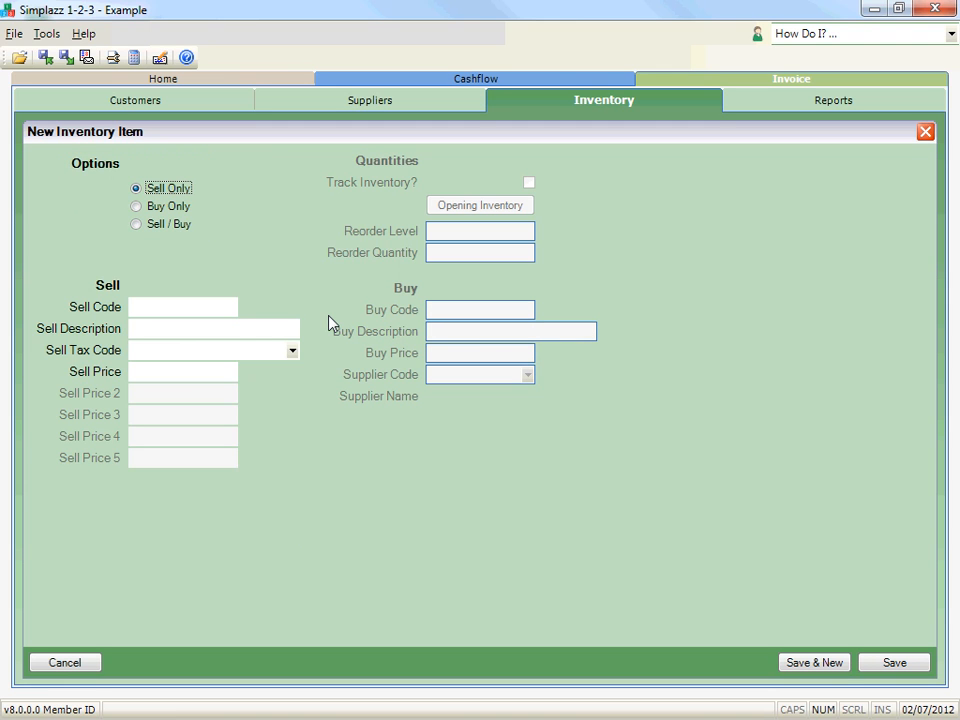
pyautogui.click(186, 206)
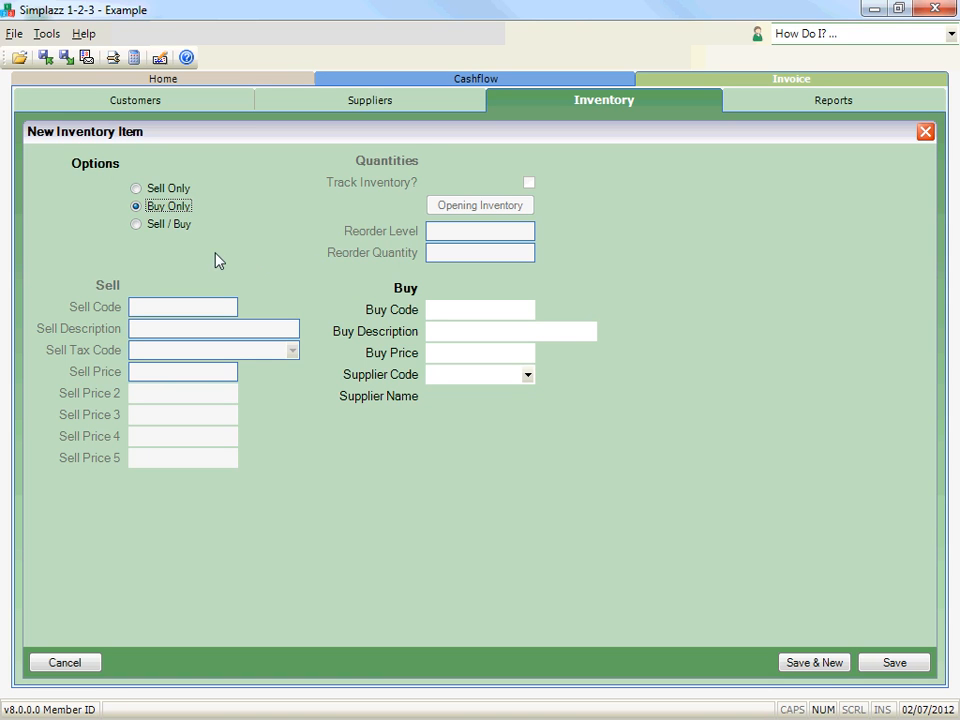
pyautogui.click(183, 228)
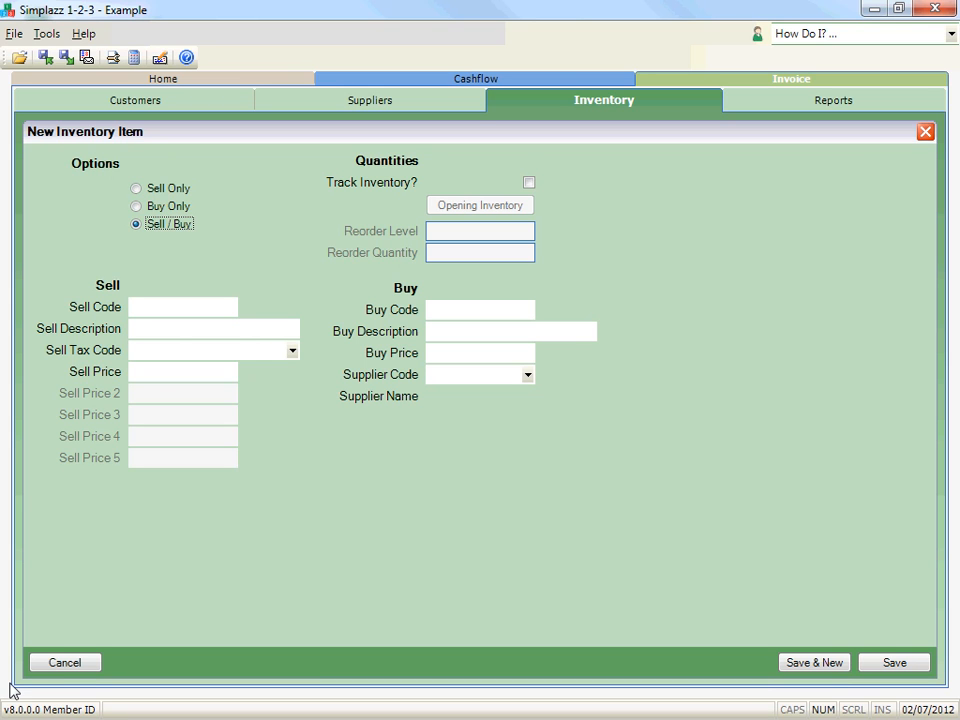
# Enter PROD1 as the new item's sell code and "Product NEW!" as its sell description.
pyautogui.click(178, 304)
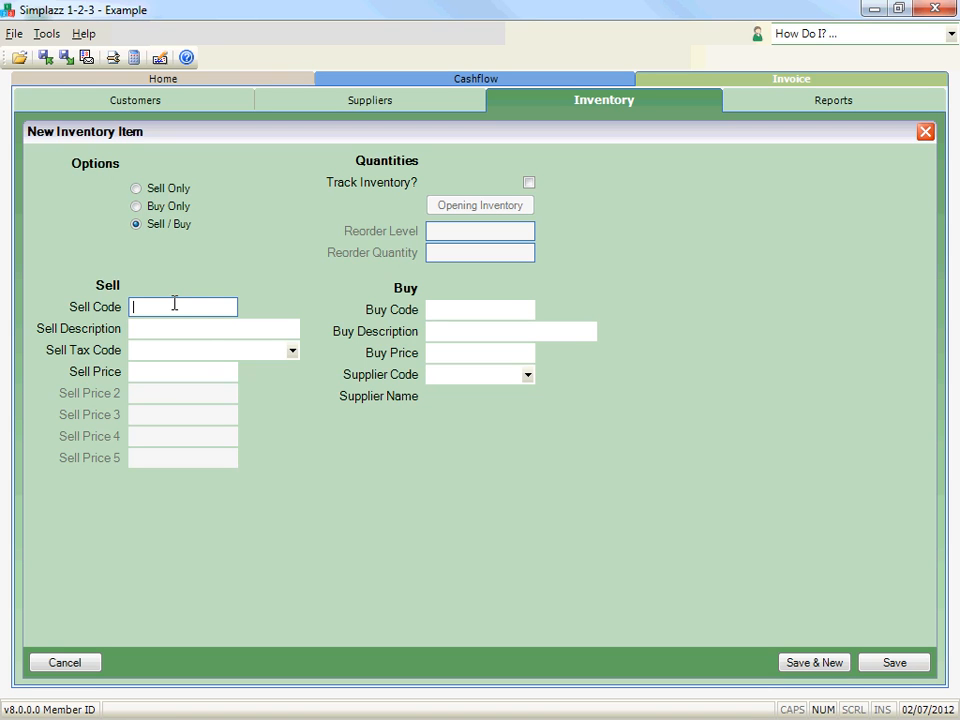
pyautogui.write('PROD1')
pyautogui.press('Tab')
pyautogui.write('Pr')
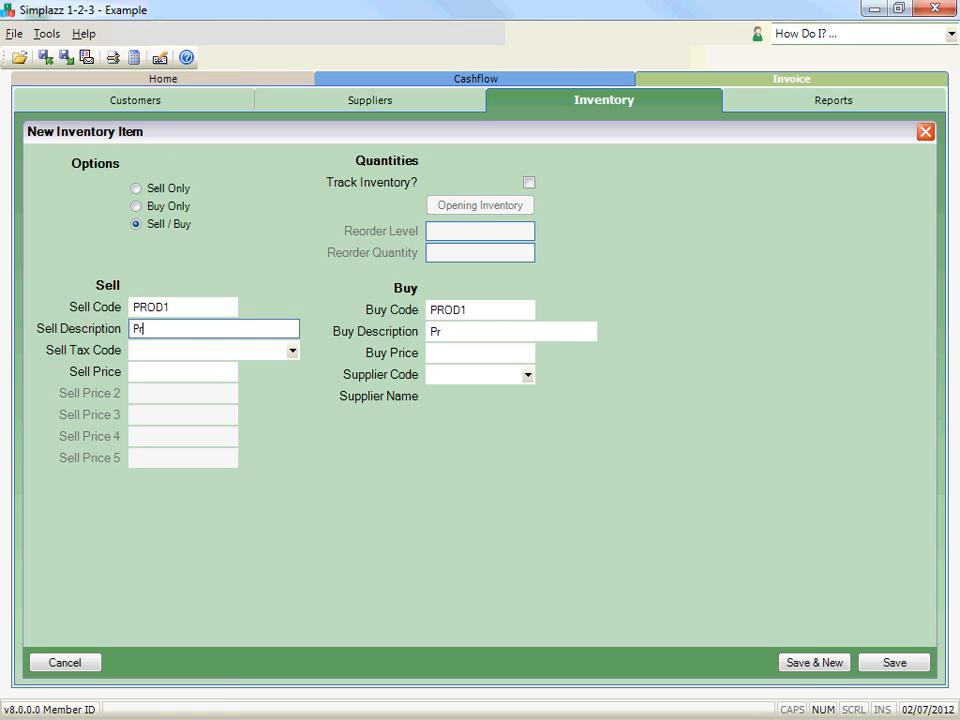
pyautogui.write('oduct NEW!')
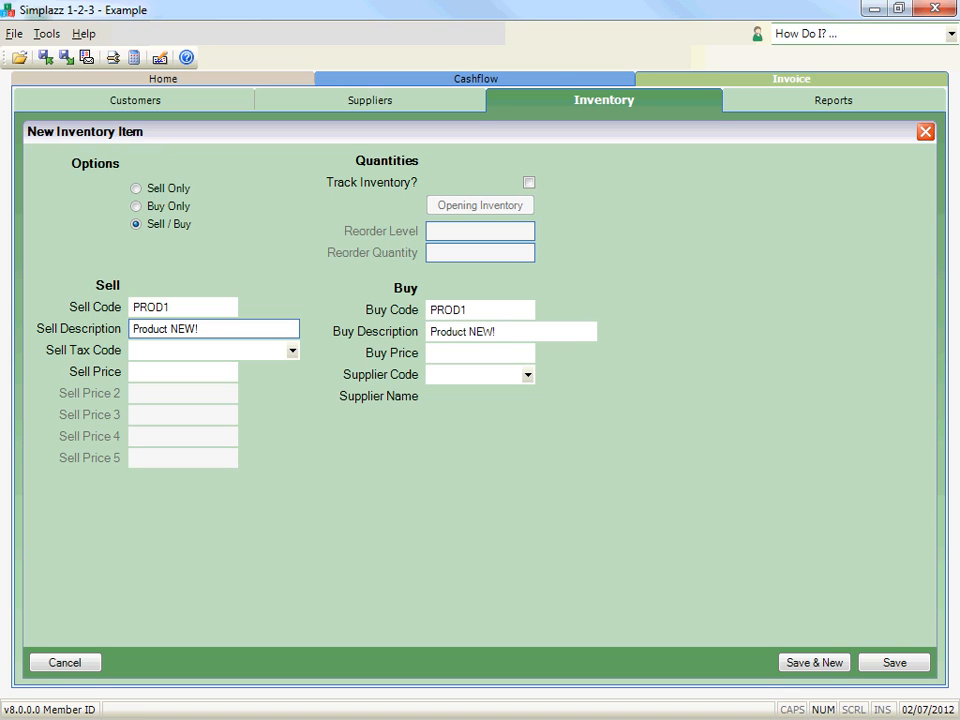
# Set the item's sell tax code to Taxable and its sell price to 100.
pyautogui.click(293, 352)
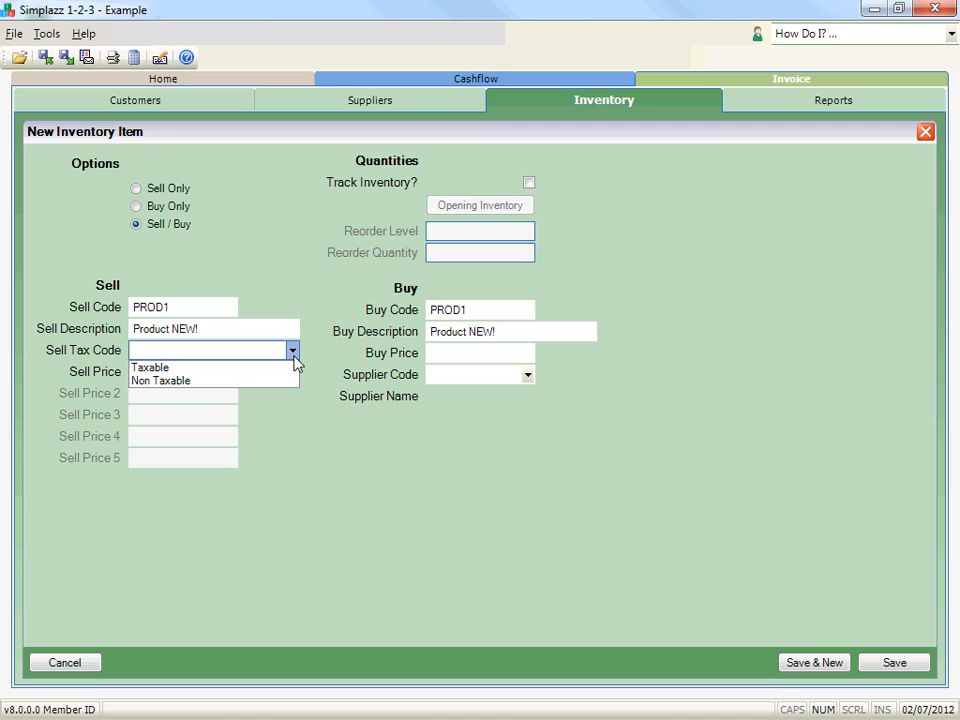
pyautogui.click(294, 367)
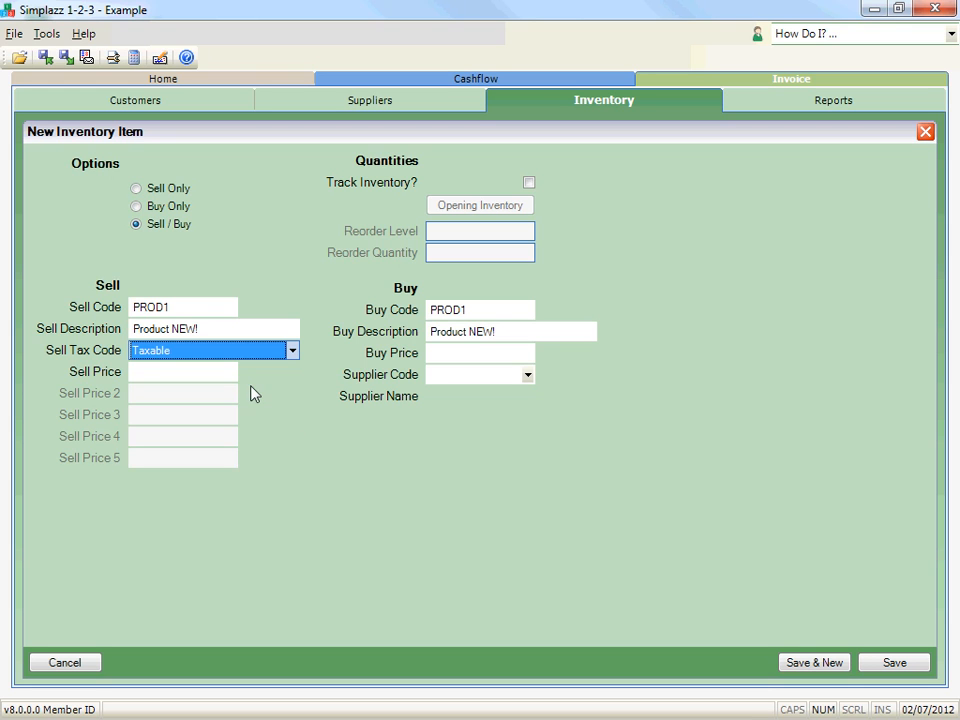
pyautogui.press('Tab')
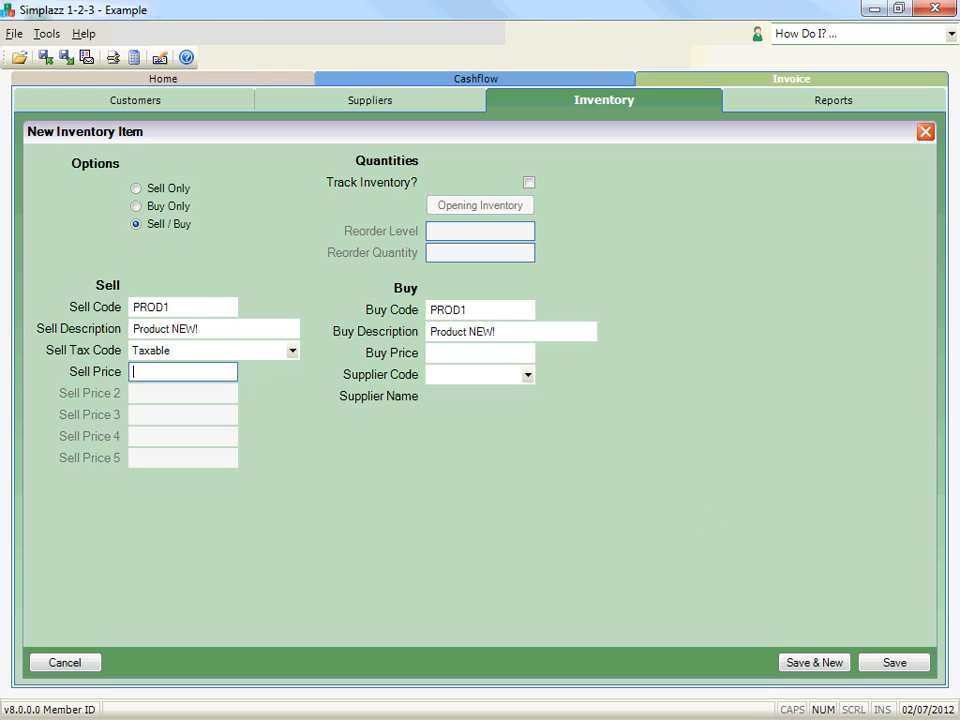
pyautogui.write('10')
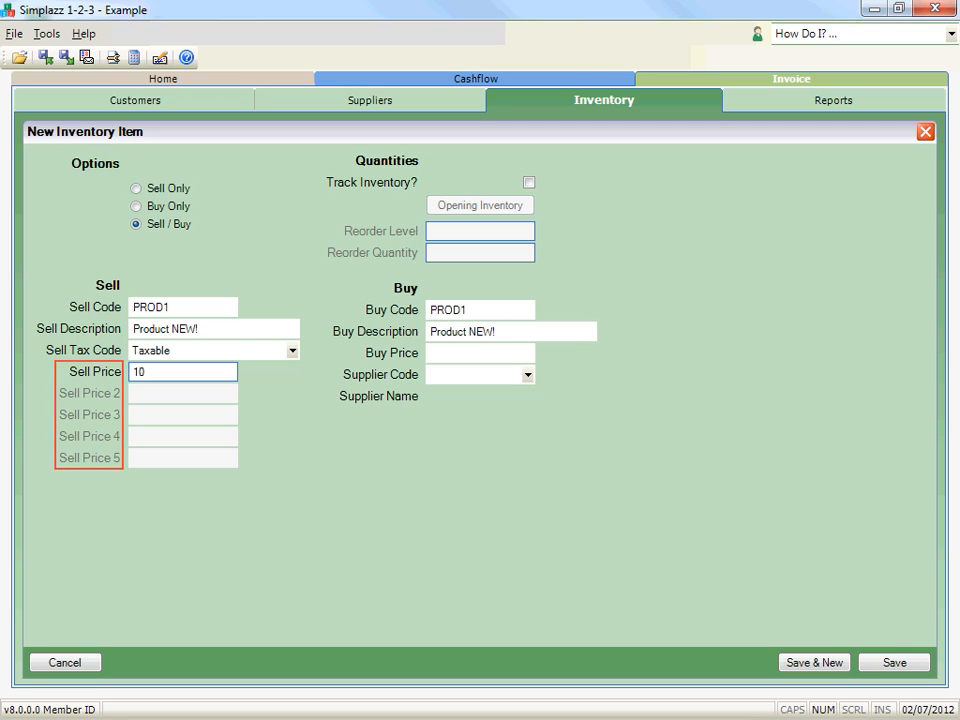
pyautogui.write('0')
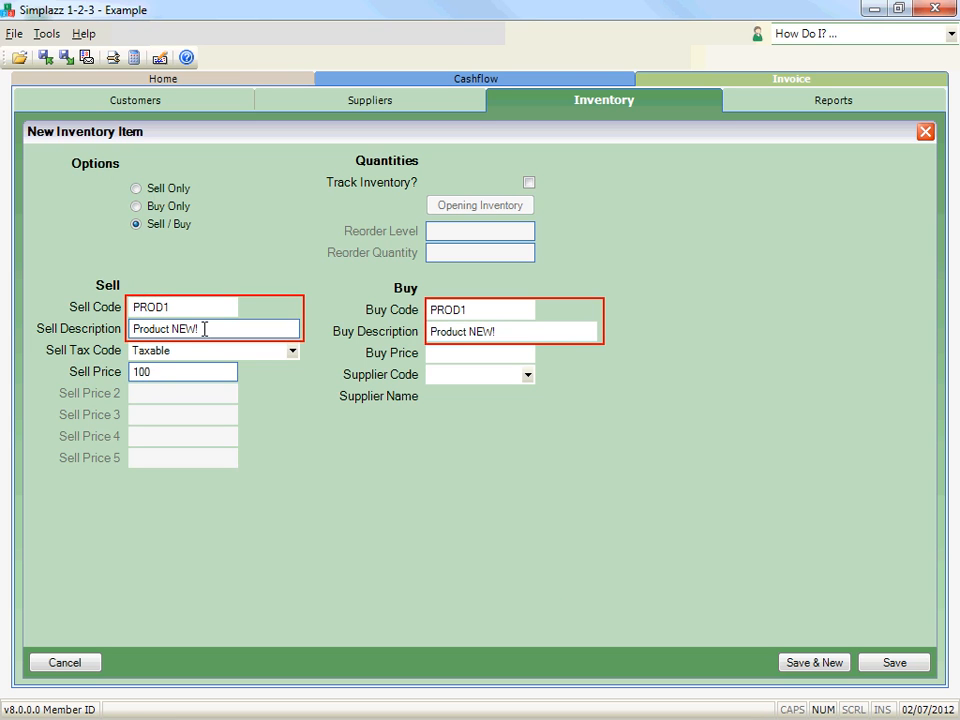
# Change the item's sell description to "New Product!".
pyautogui.click(134, 330)
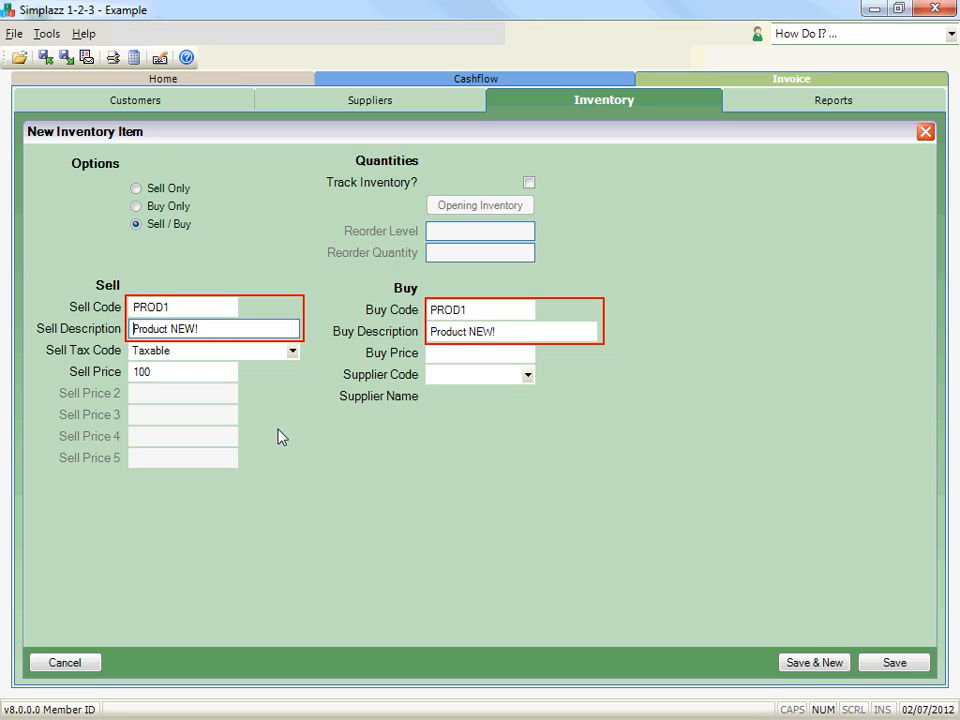
pyautogui.write('New')
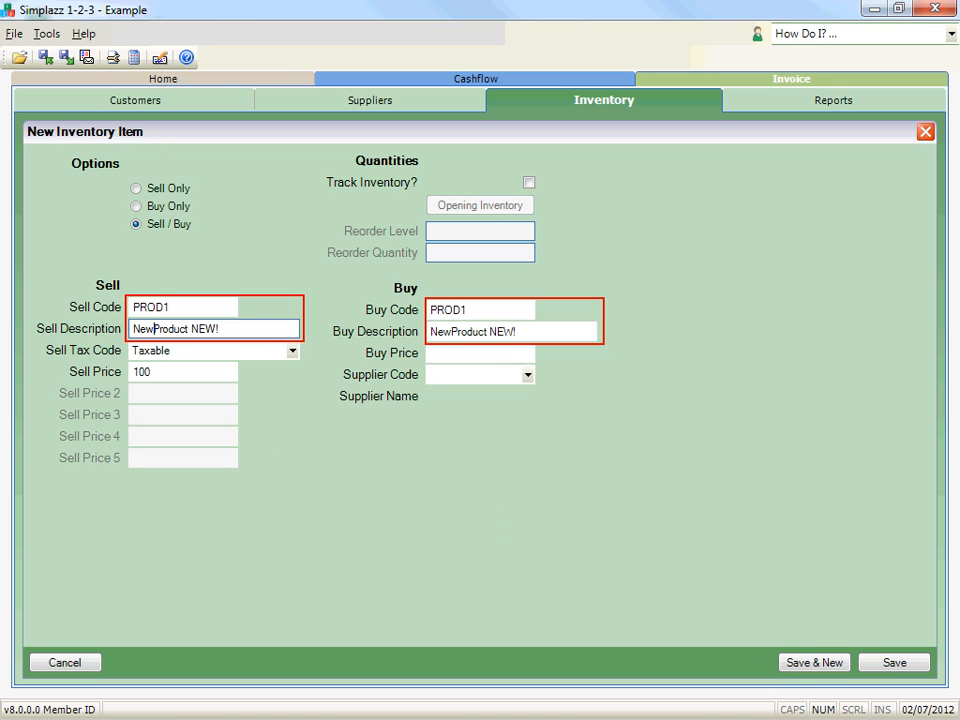
pyautogui.press('Right')
pyautogui.press('Right')
pyautogui.press('Right')
pyautogui.press('Right')
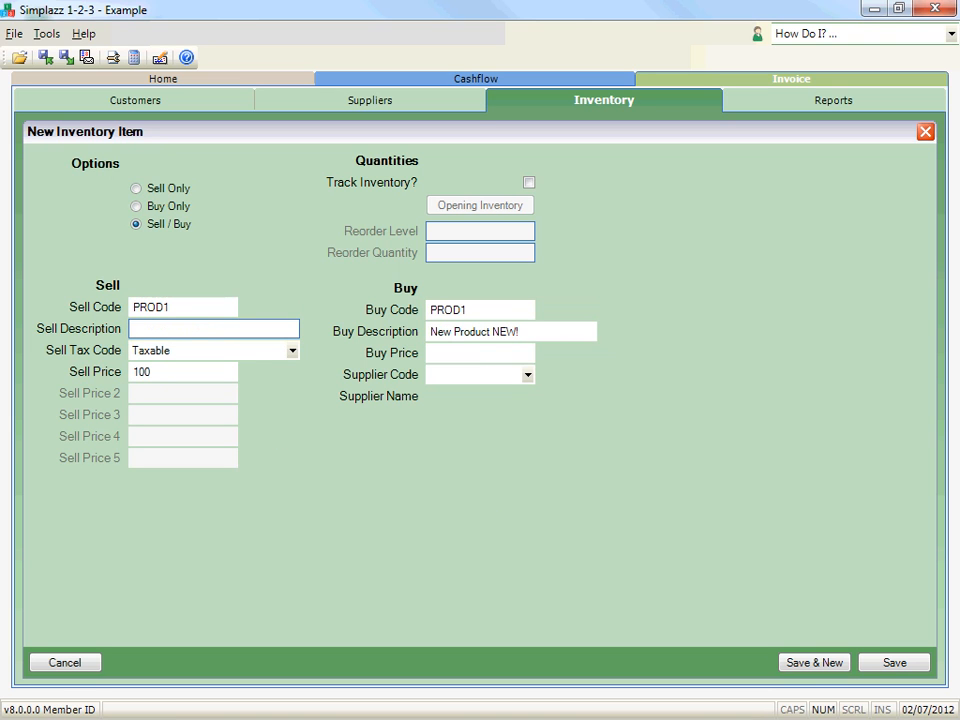
pyautogui.press('Delete')
pyautogui.press('Delete')
pyautogui.press('Delete')
pyautogui.press('Delete')
# Set the item's buy price to 50 and choose supplier code JON001.
pyautogui.click(501, 353)
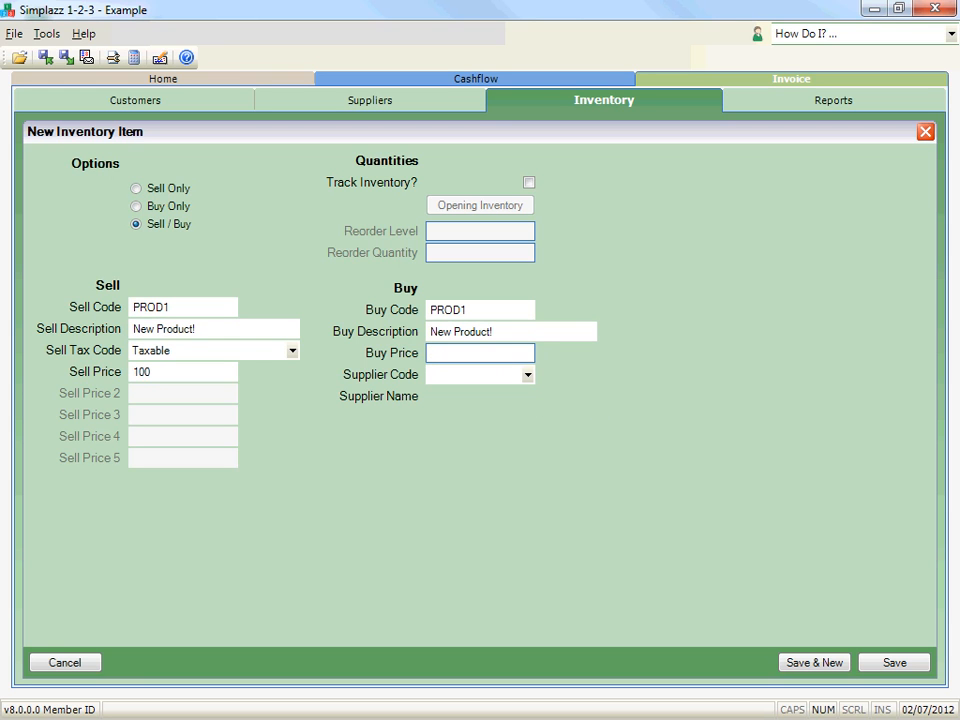
pyautogui.write('50')
pyautogui.click(527, 376)
pyautogui.moveTo(527, 420)
pyautogui.mouseDown()
pyautogui.moveTo(527, 460)
pyautogui.moveTo(531, 422)
pyautogui.mouseUp()
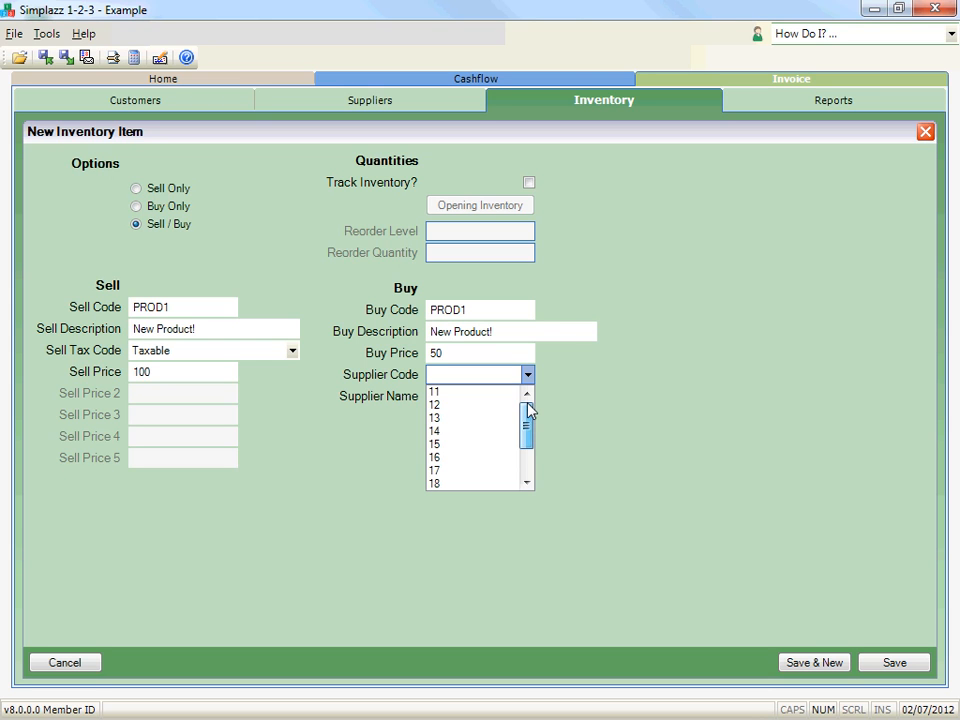
pyautogui.moveTo(527, 414); pyautogui.dragTo(527, 445)
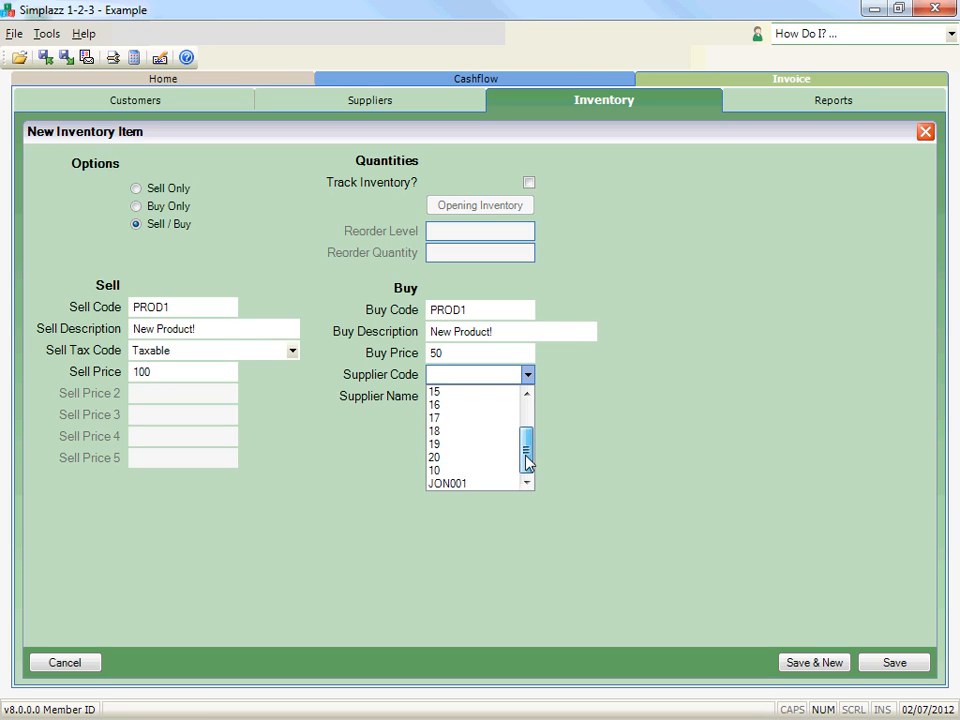
pyautogui.click(470, 484)
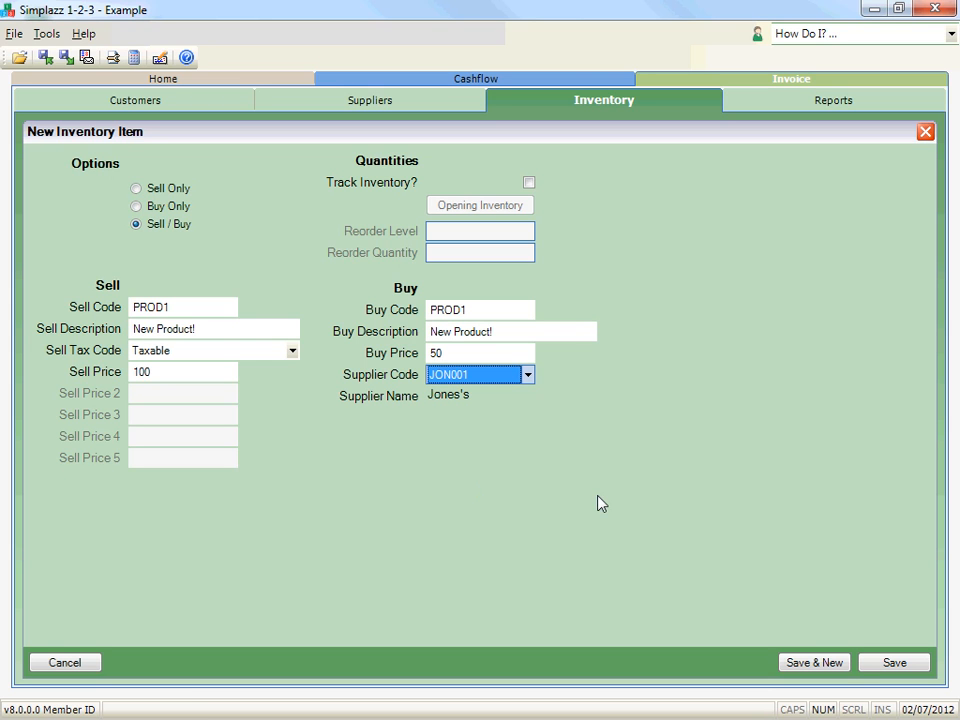
# Switch the item's supplier code to 11, and finally to 15 for Windsor Wholesale.
pyautogui.click(527, 374)
pyautogui.moveTo(527, 446); pyautogui.dragTo(490, 403)
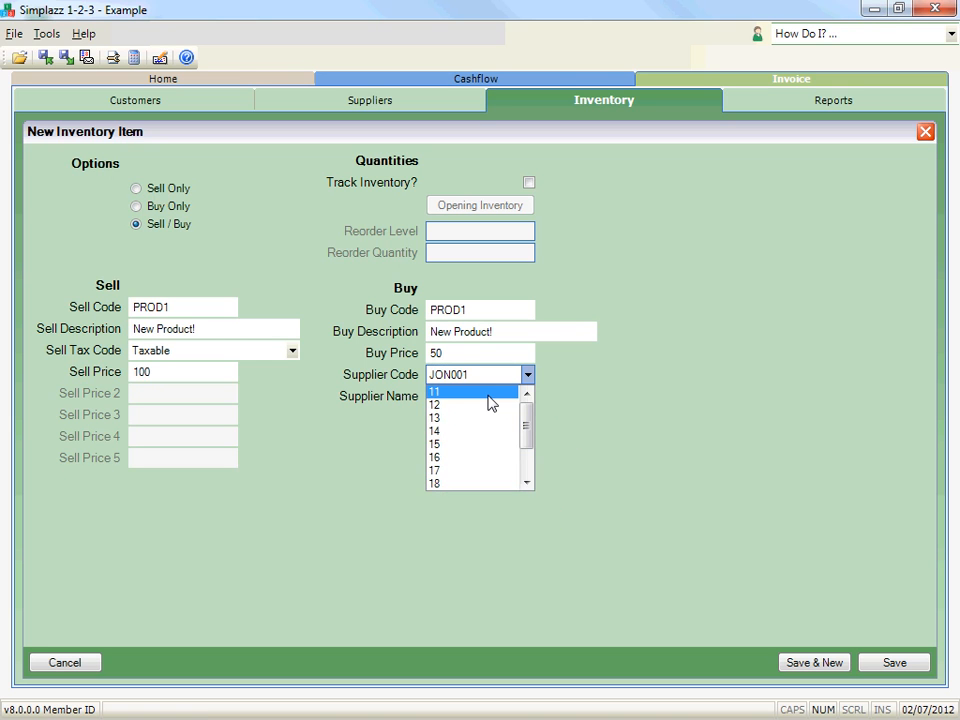
pyautogui.click(490, 392)
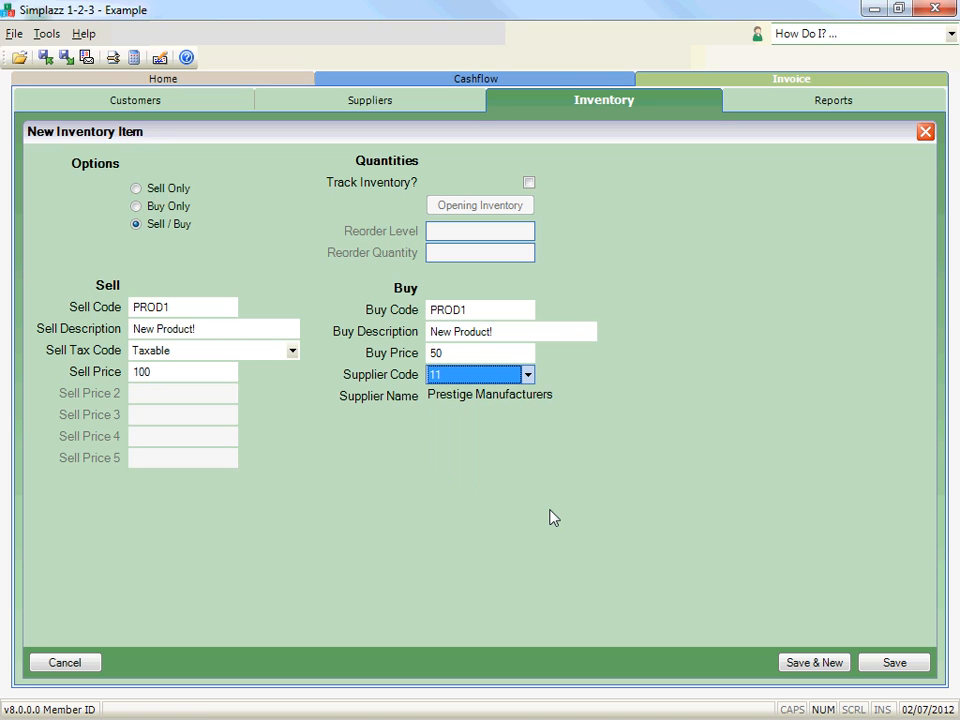
pyautogui.click(528, 376)
pyautogui.click(496, 445)
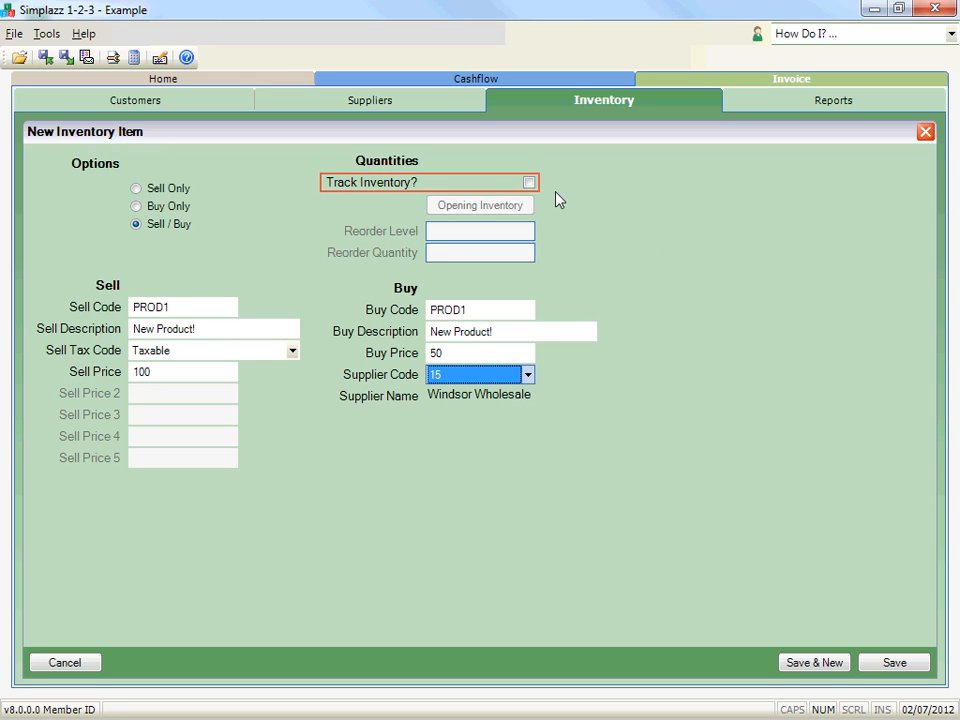
# Enable inventory tracking and enter an opening inventory dated 02/07/2012 with an initial quantity of 10.
pyautogui.click(529, 183)
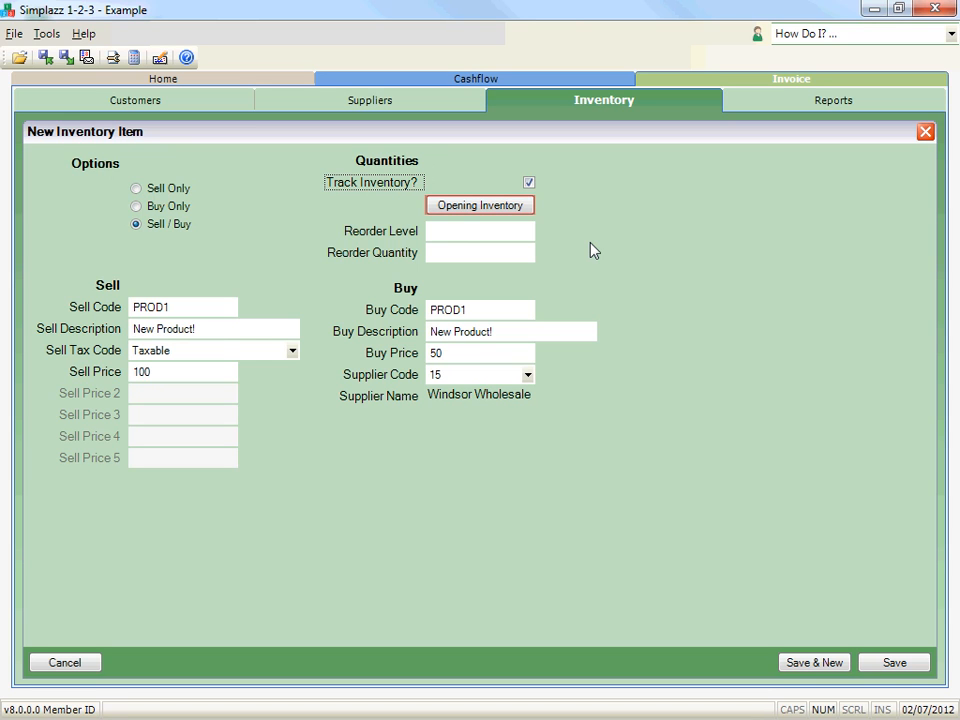
pyautogui.click(530, 208)
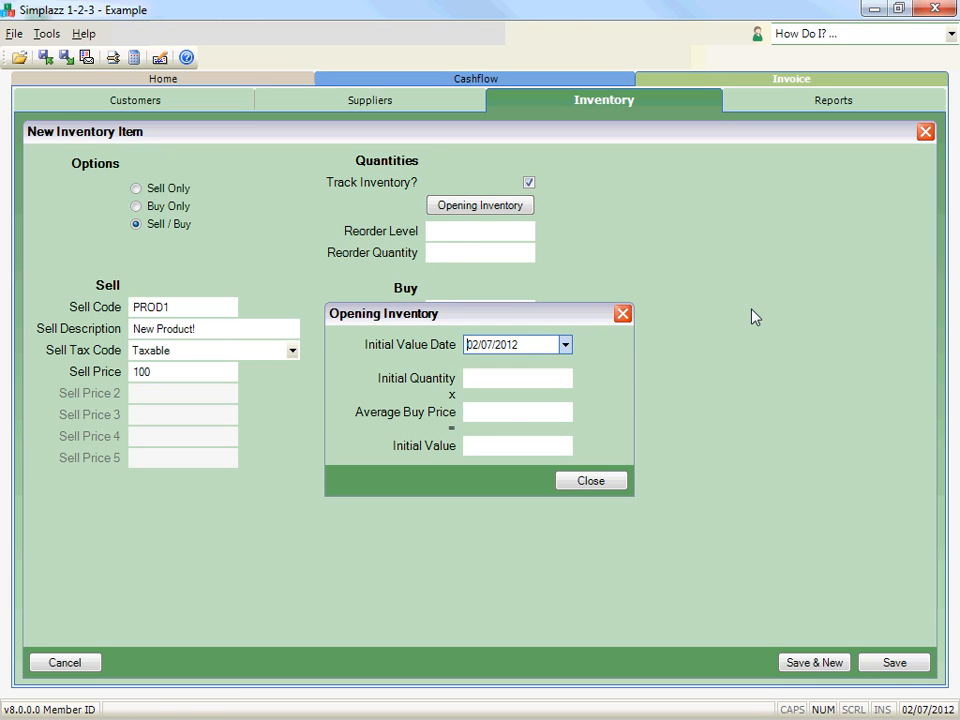
pyautogui.click(565, 344)
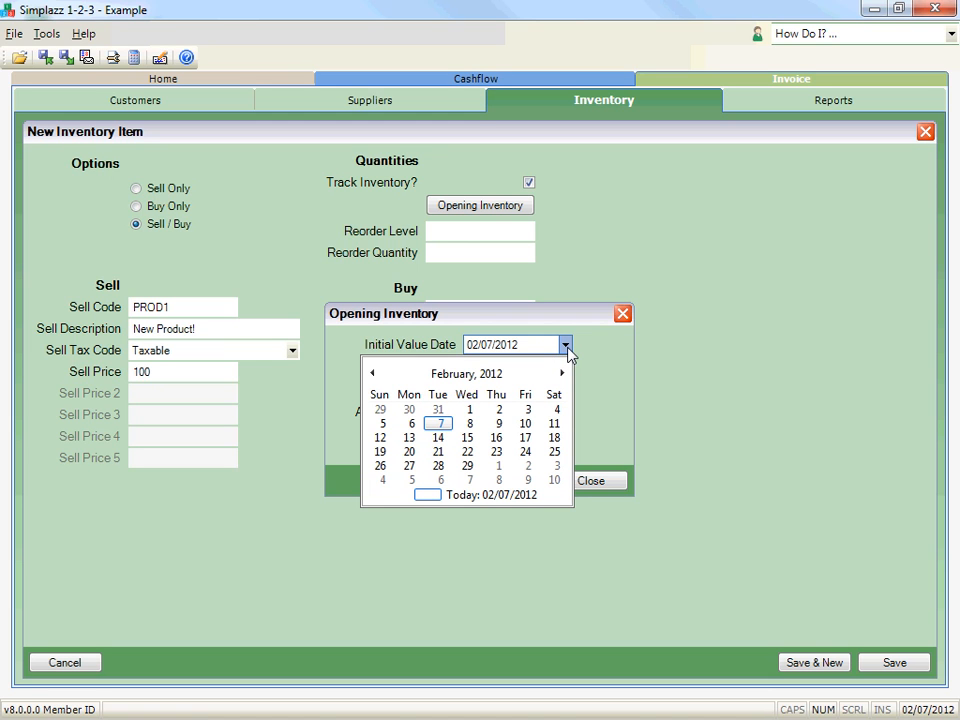
pyautogui.click(445, 428)
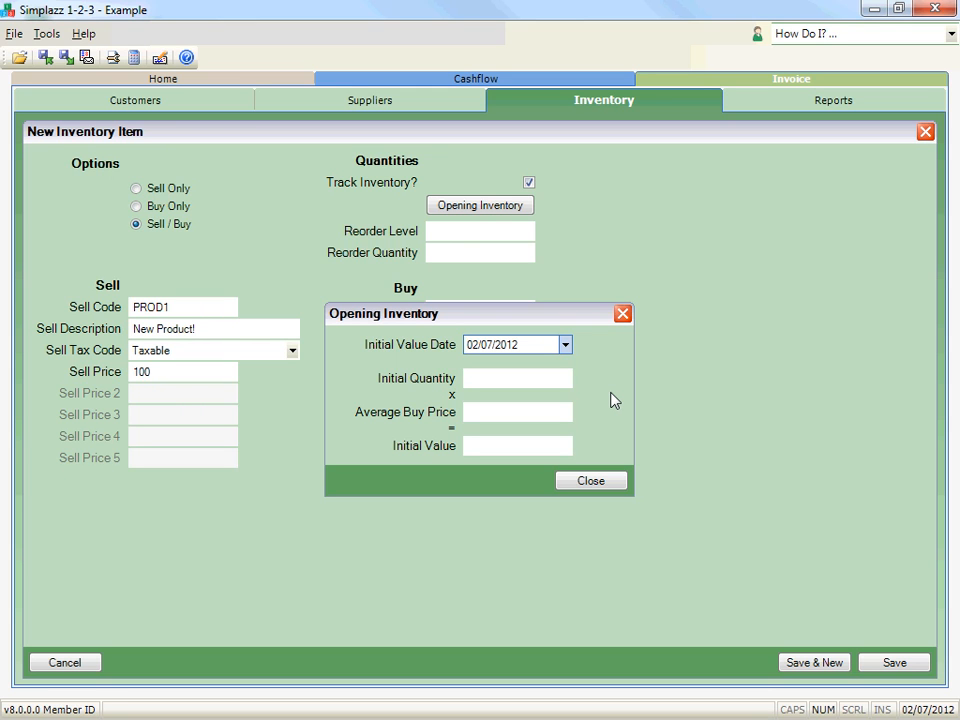
pyautogui.click(567, 380)
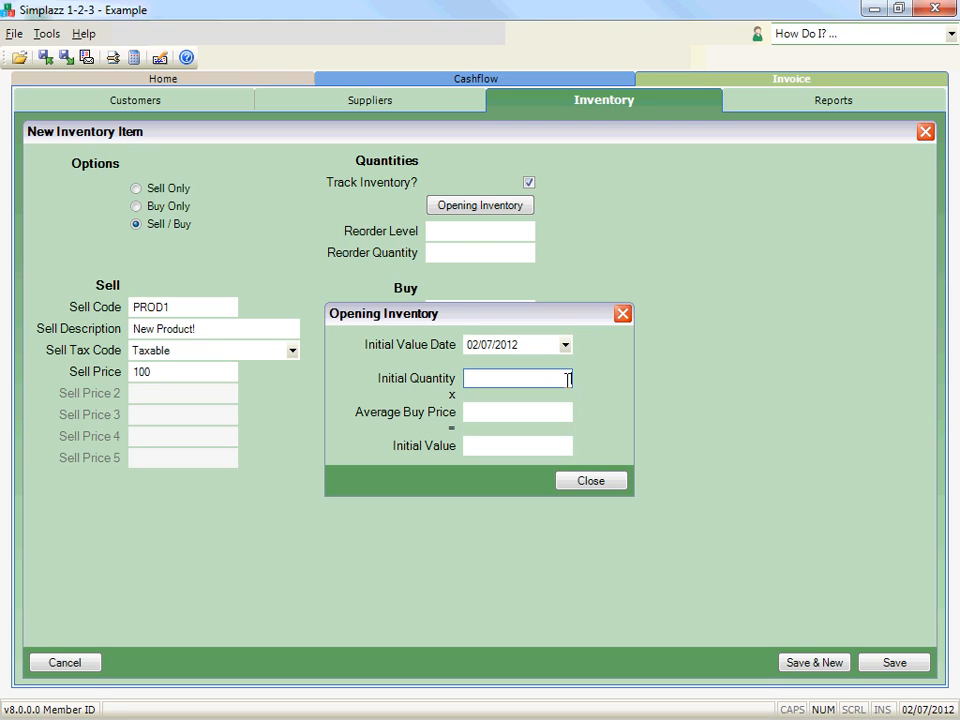
pyautogui.write('10')
pyautogui.press('Tab')
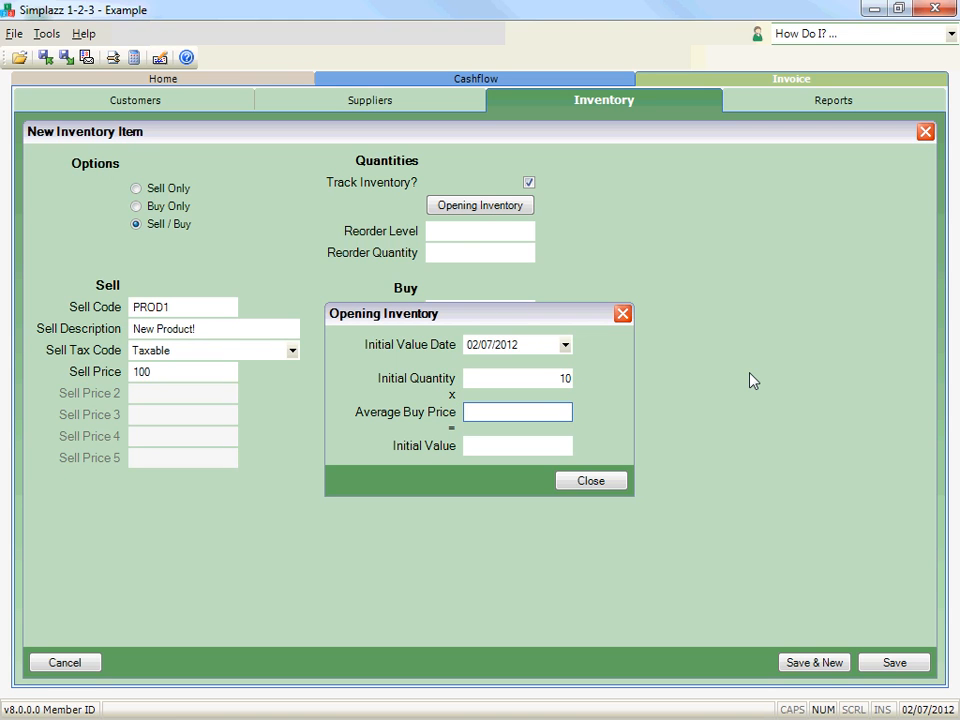
# Leave the average buy price empty, enter 50 as the initial value, and close the opening inventory details.
pyautogui.write('50')
pyautogui.press('BackSpace')
pyautogui.press('BackSpace')
pyautogui.click(549, 446)
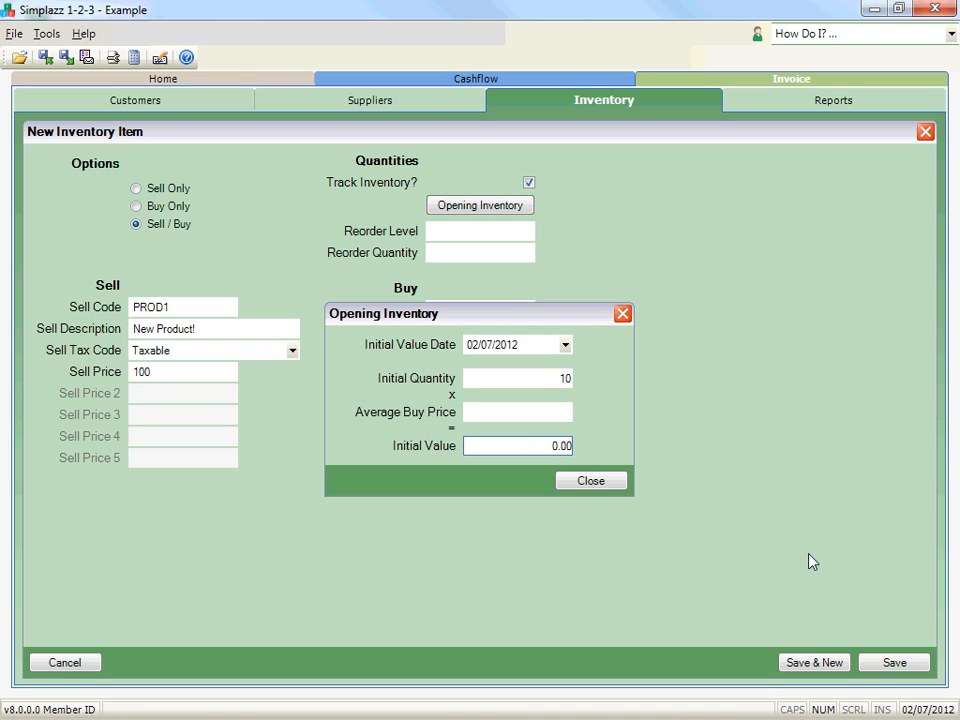
pyautogui.write('50')
pyautogui.click(591, 481)
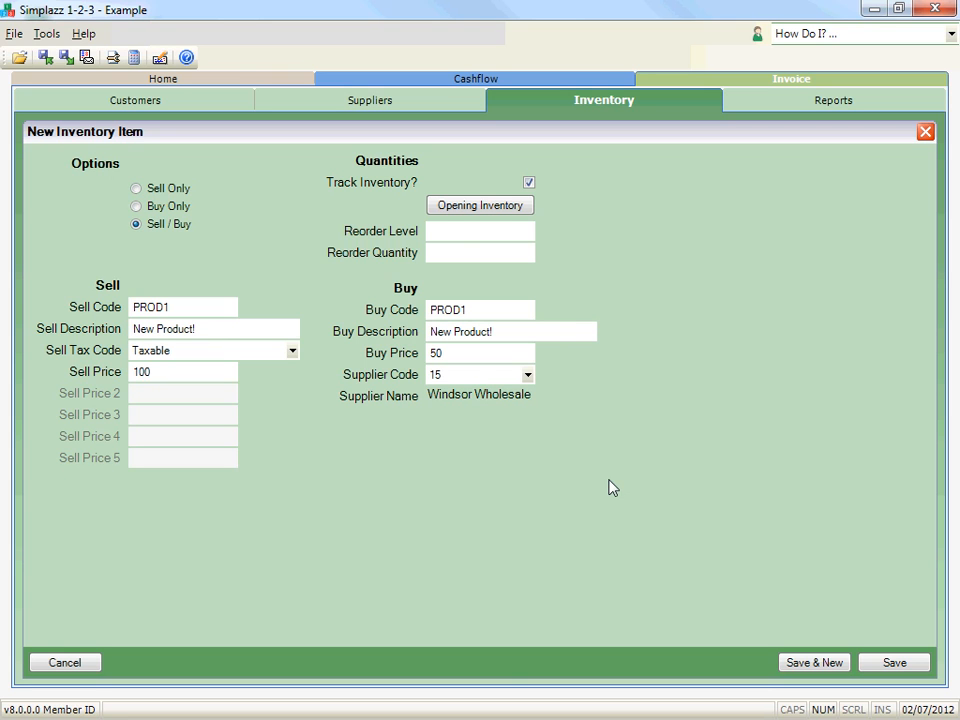
# Set the reorder level to 5 and the reorder quantity to 10, and save the new item.
pyautogui.click(486, 230)
pyautogui.write('5')
pyautogui.click(525, 253)
pyautogui.write('10')
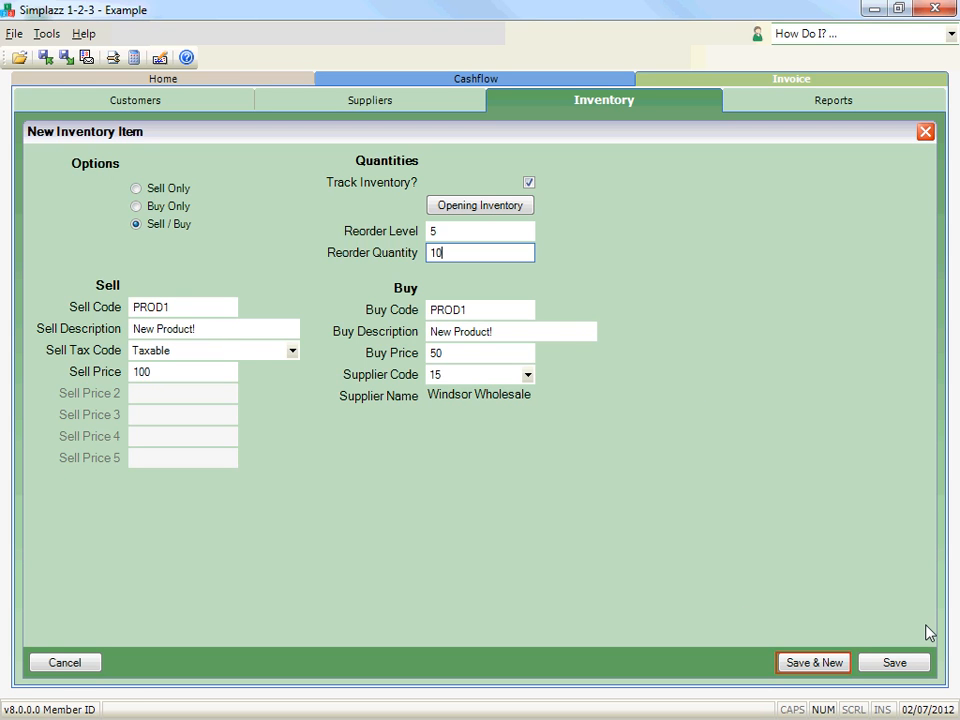
pyautogui.click(926, 665)
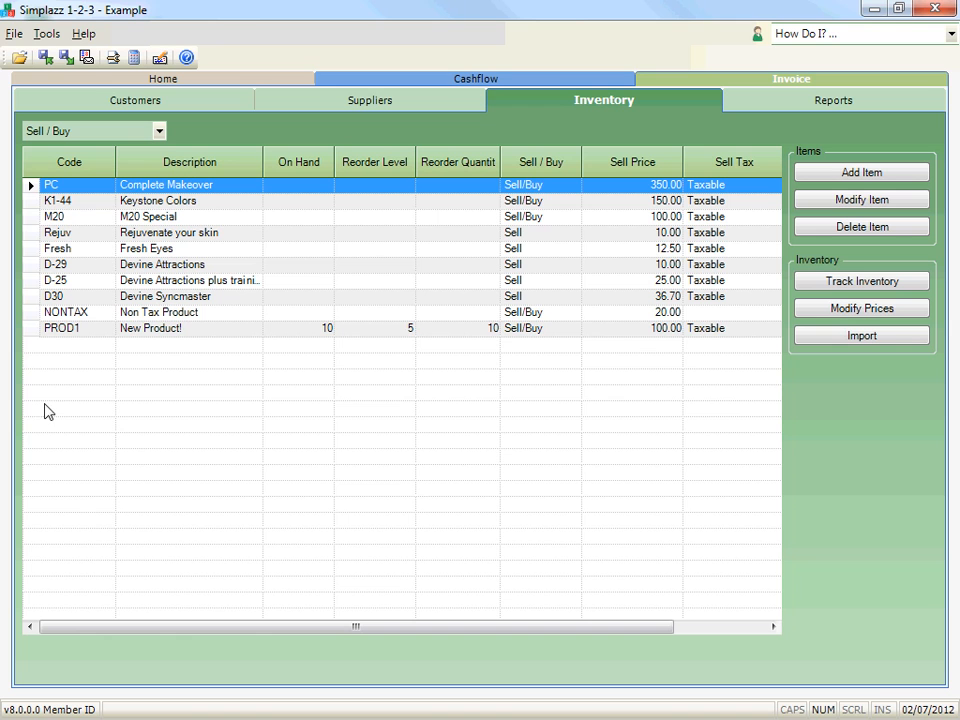
# Open item PROD1 for modification and adjust its on-hand quantity to 8.
pyautogui.click(31, 330)
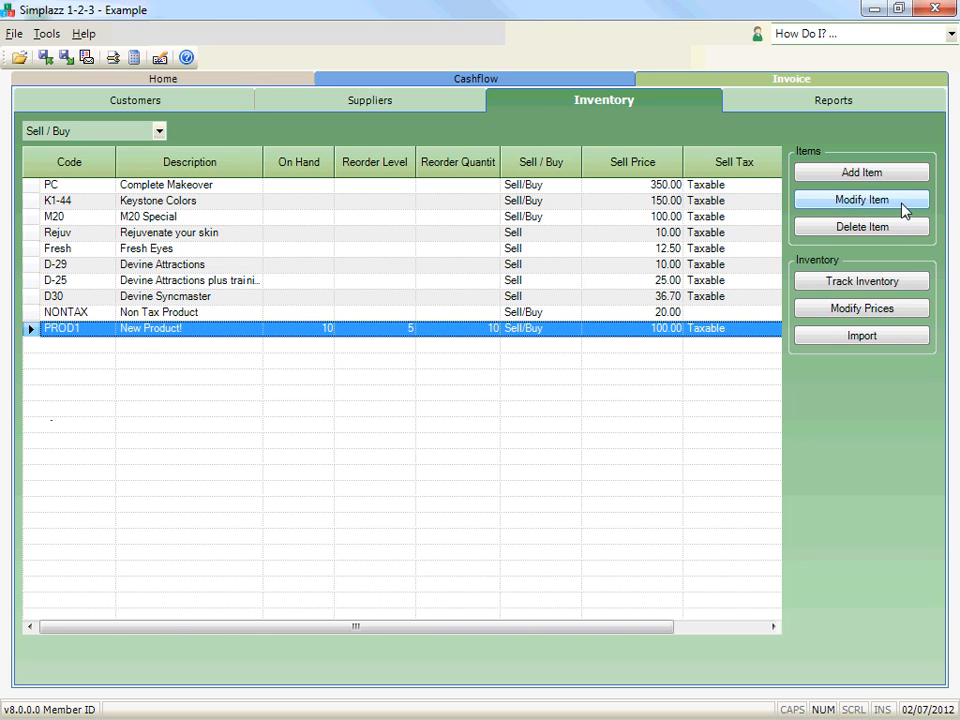
pyautogui.click(862, 200)
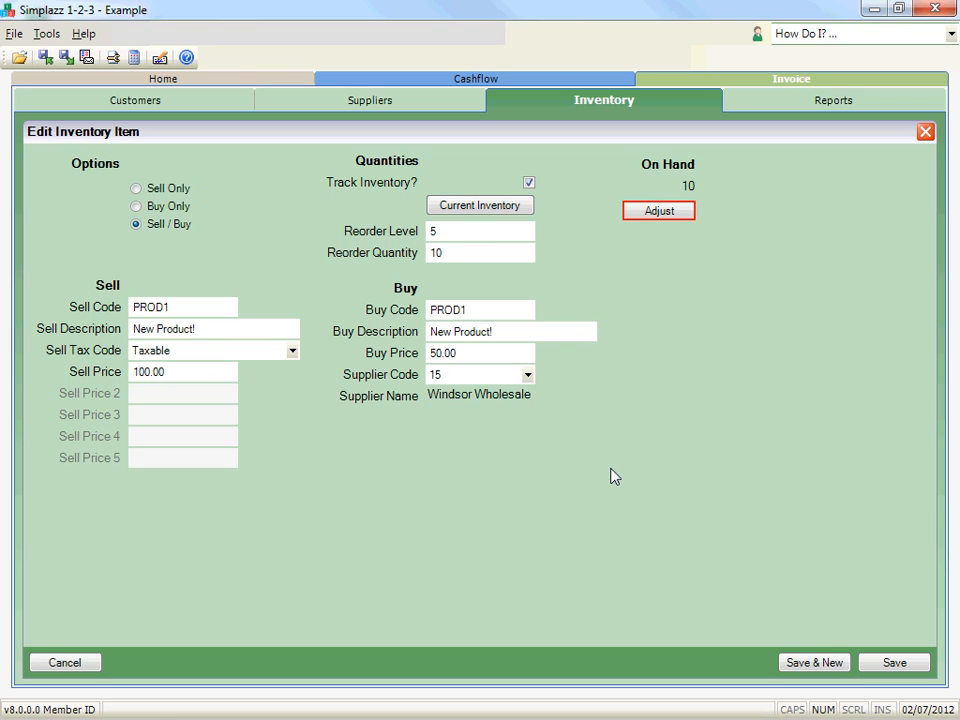
pyautogui.click(679, 215)
pyautogui.click(645, 185)
pyautogui.press('BackSpace')
pyautogui.press('BackSpace')
pyautogui.write('8')
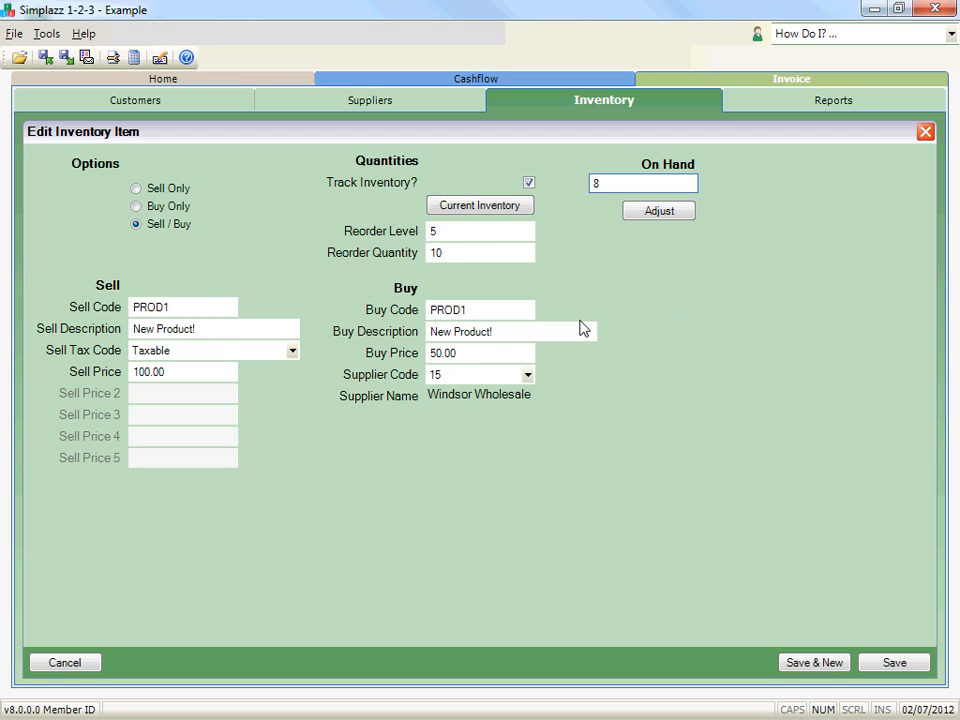
# Check the current inventory value of PROD1, close it, and apply the on-hand quantity adjustment.
pyautogui.click(525, 207)
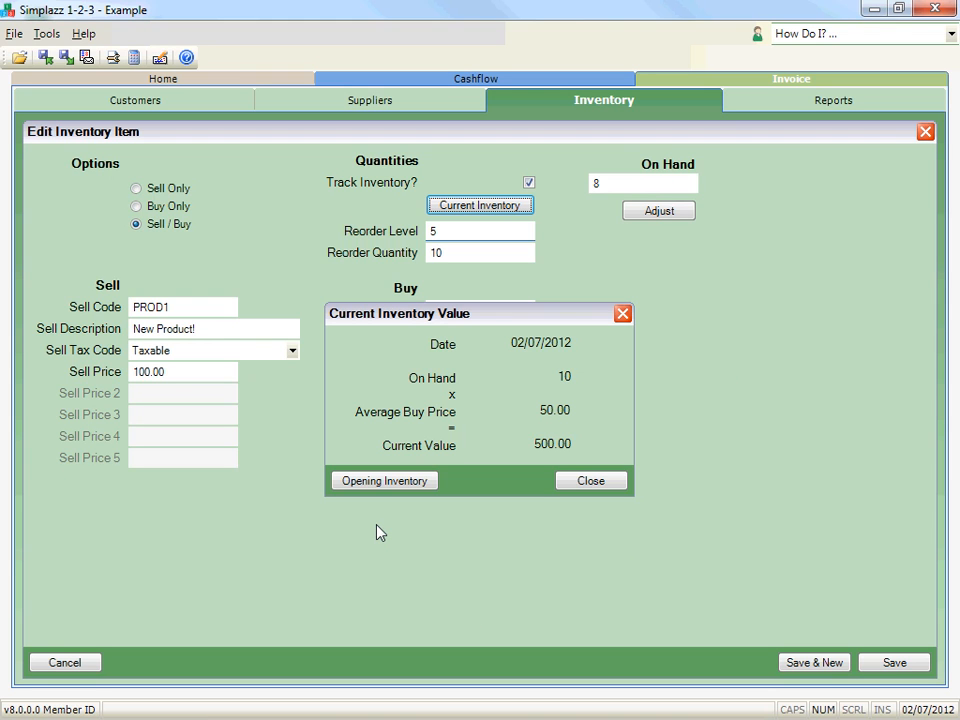
pyautogui.click(590, 481)
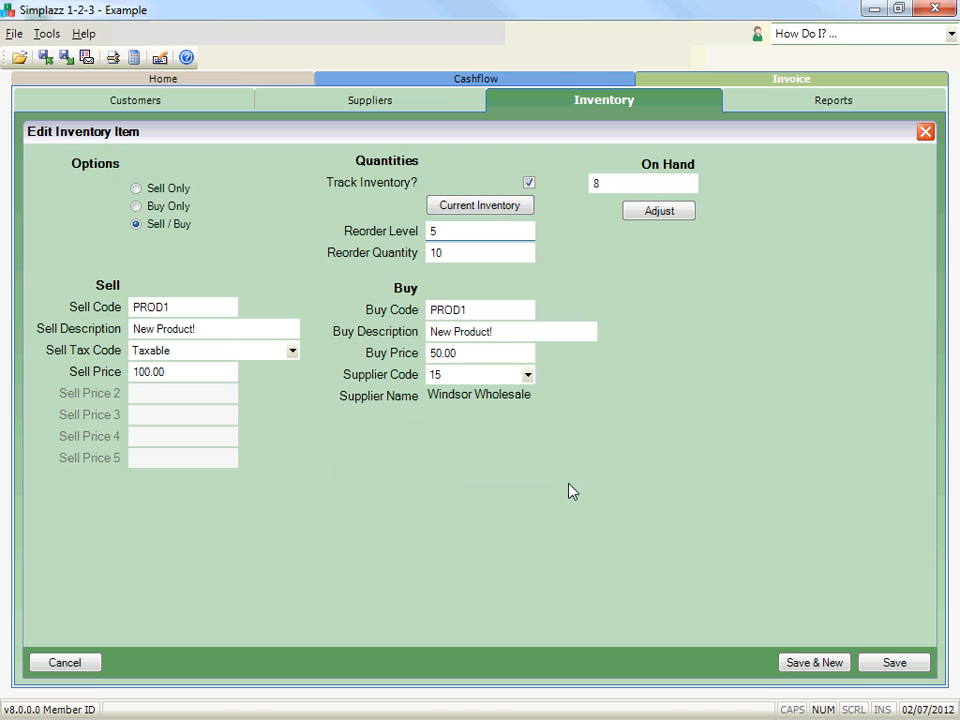
pyautogui.click(675, 217)
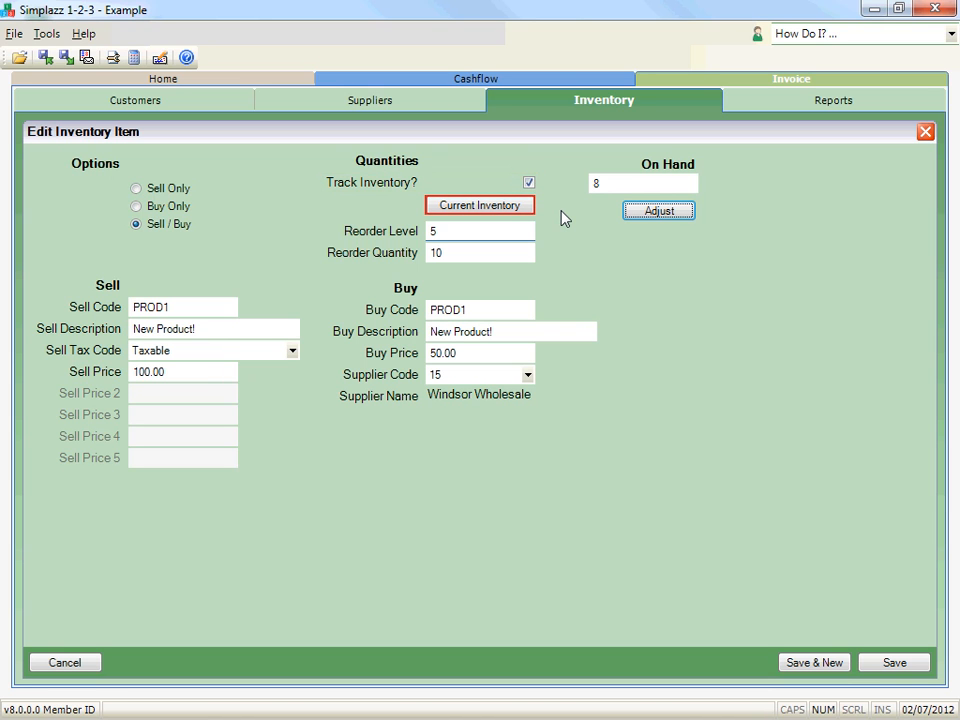
# Review the current inventory value and opening inventory details of PROD1, close both, and save the modified item.
pyautogui.click(516, 211)
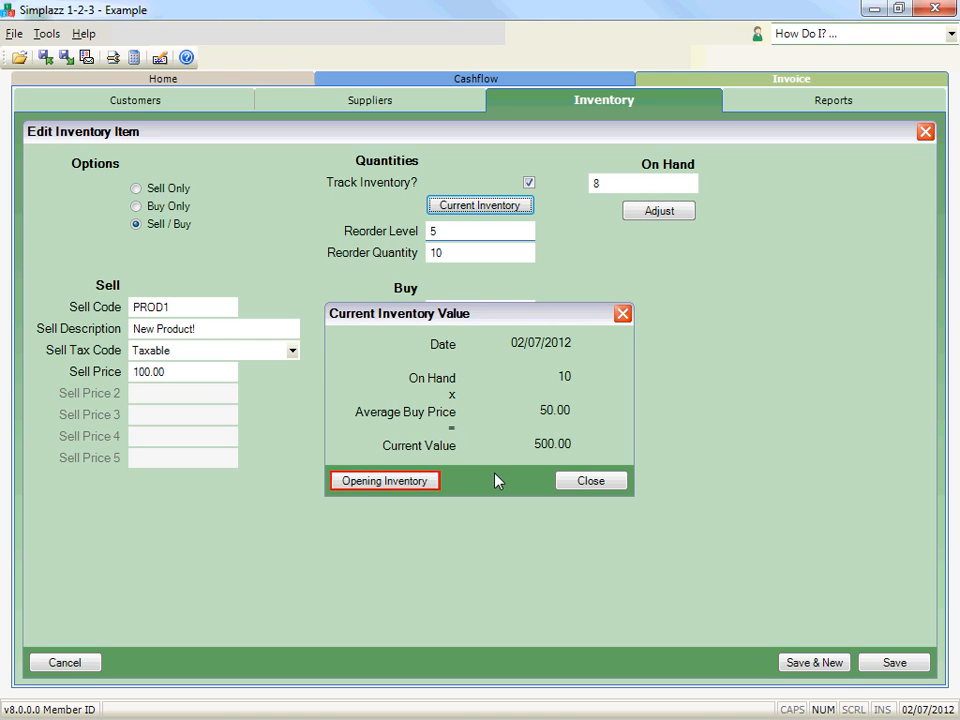
pyautogui.click(433, 482)
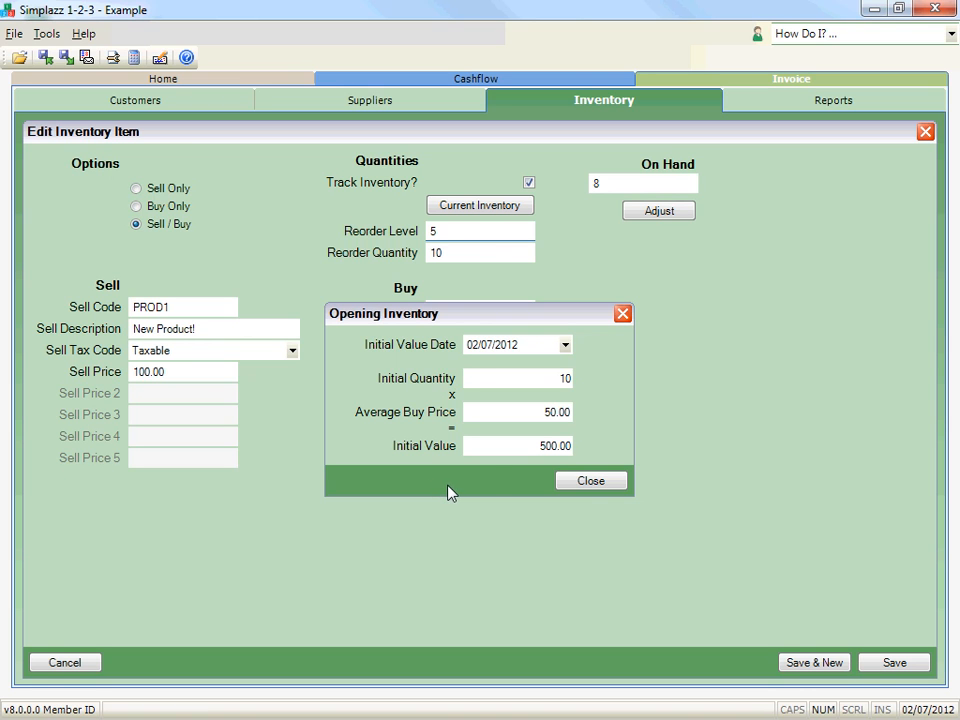
pyautogui.click(592, 481)
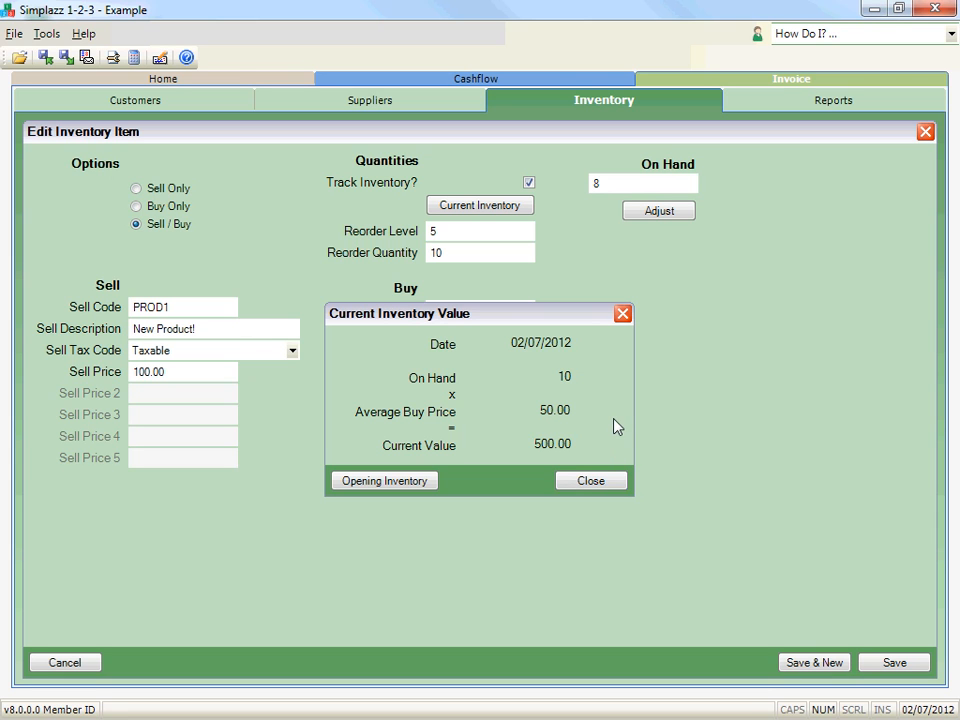
pyautogui.click(583, 481)
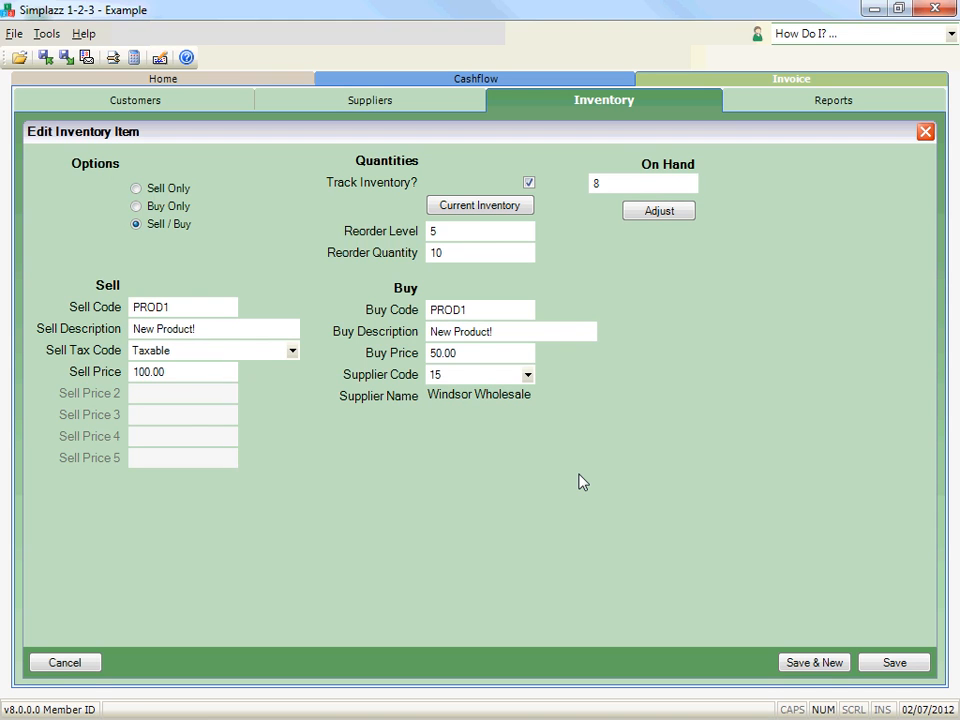
pyautogui.click(921, 665)
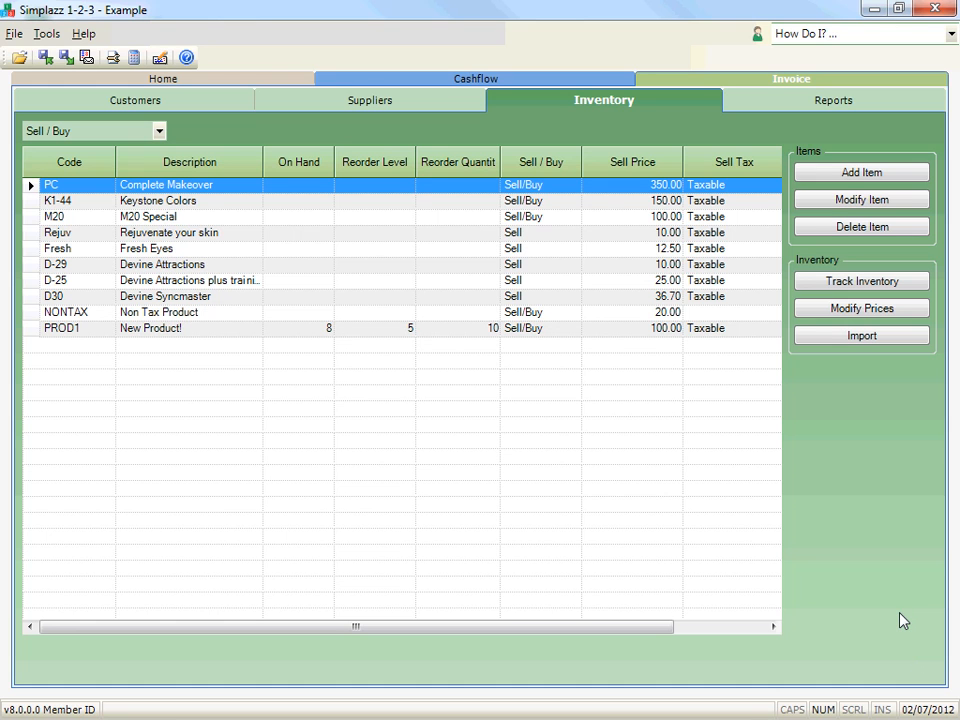
# Delete the inventory item PROD1 from the item list and confirm its removal.
pyautogui.click(29, 329)
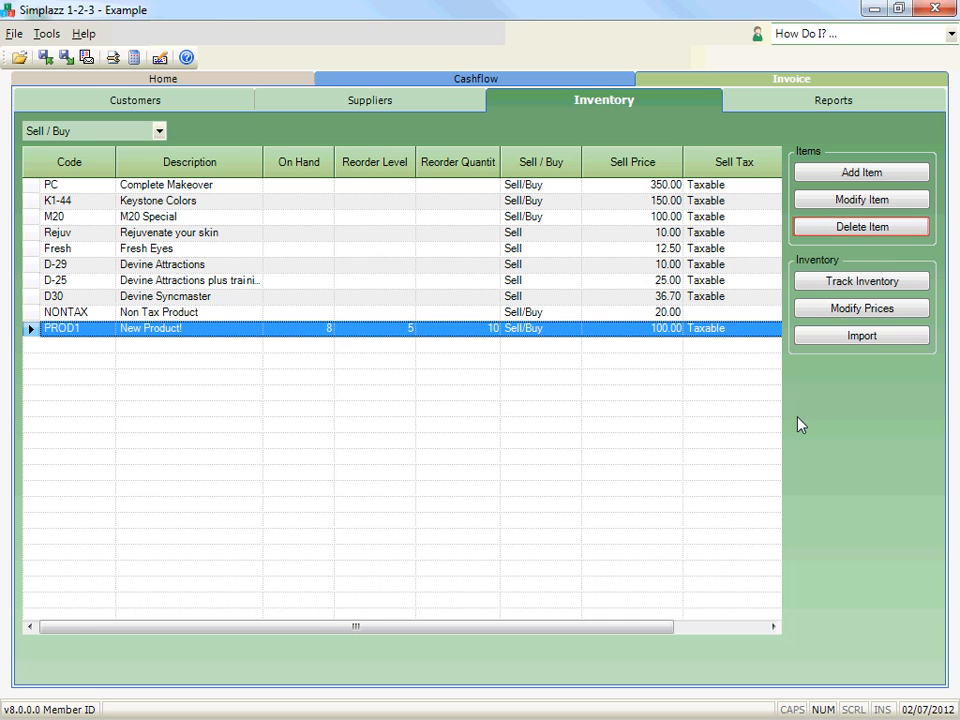
pyautogui.click(902, 229)
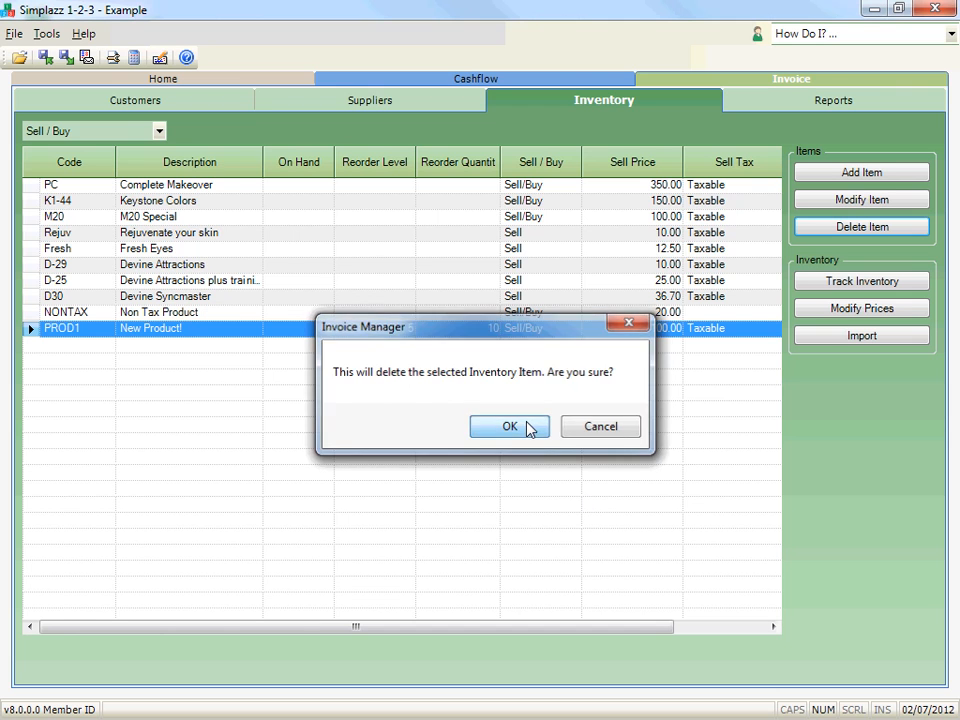
pyautogui.click(510, 426)
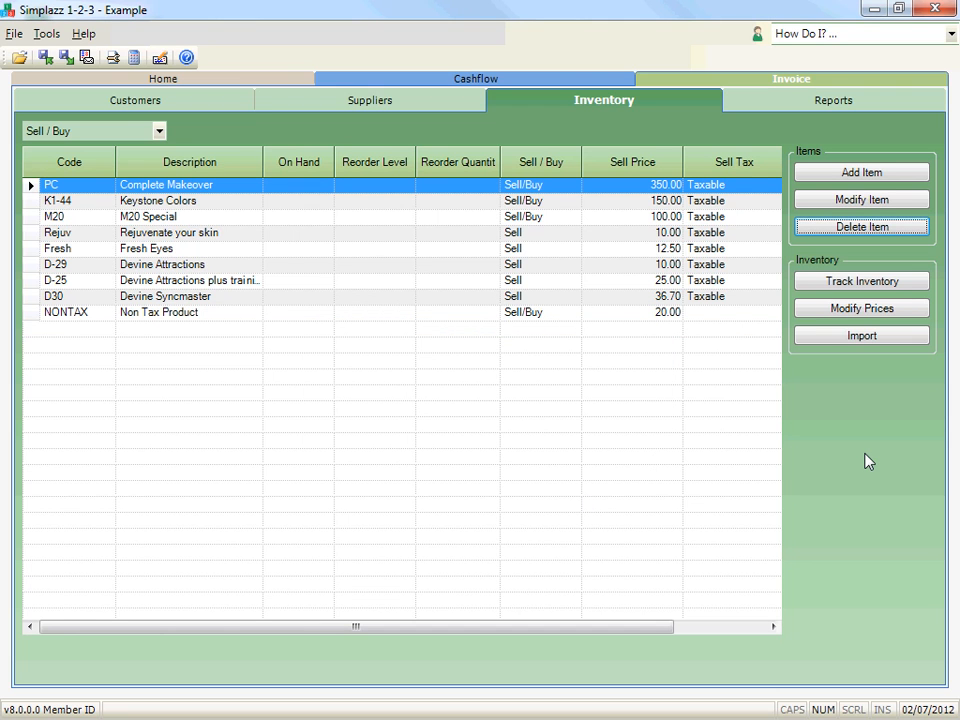